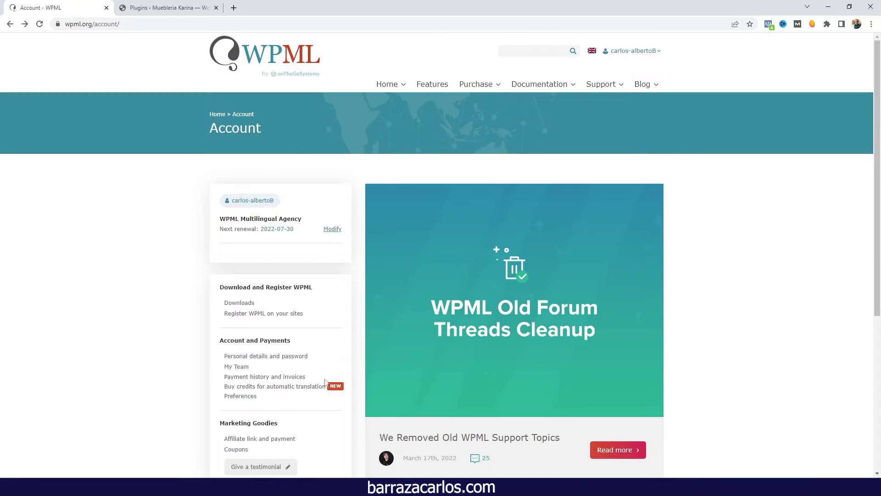
Go to 'Register WPML on your sites' to list the account's registered sites and keys
left_click(260, 319)
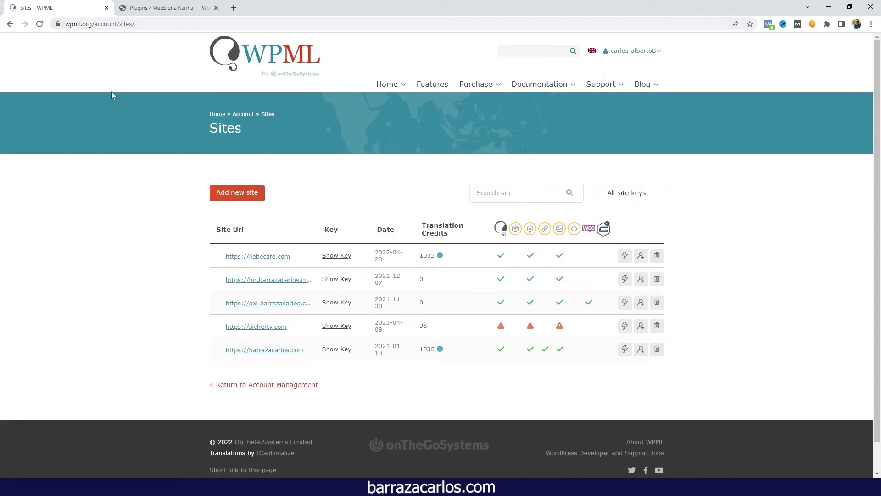
left_click(238, 192)
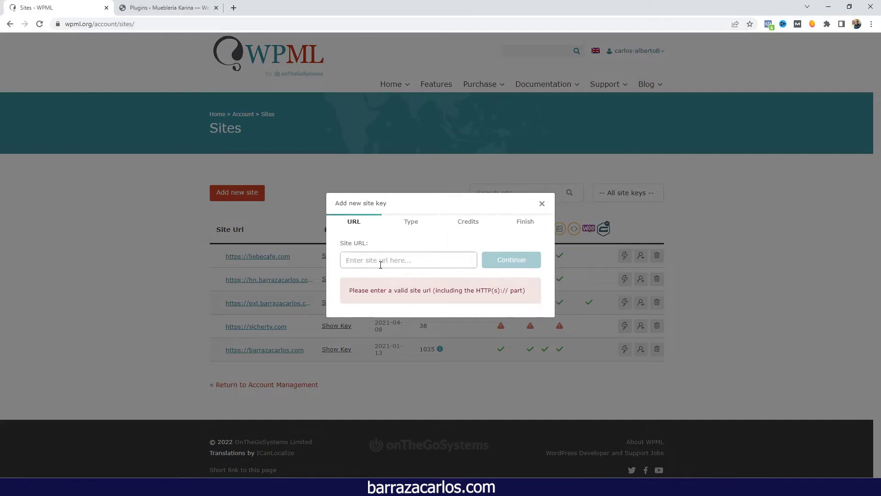
left_click(166, 7)
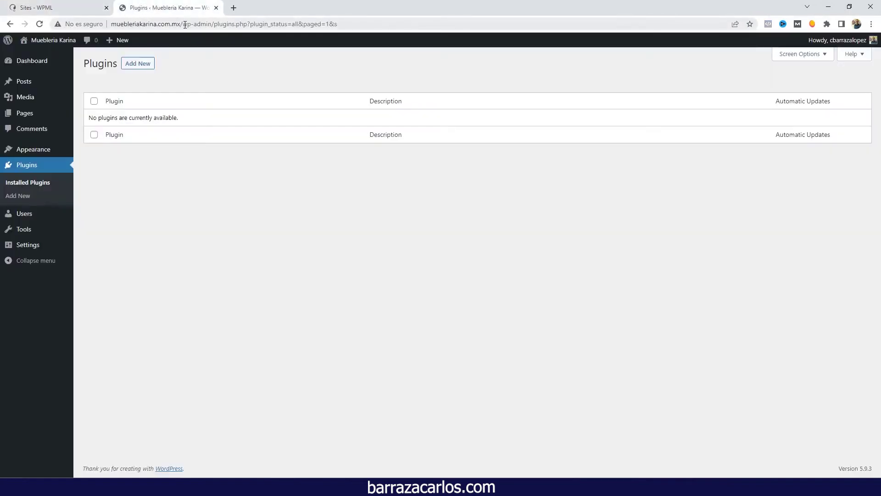
left_click_drag(183, 23, 111, 23)
key("ctrl+c")
left_click(77, 8)
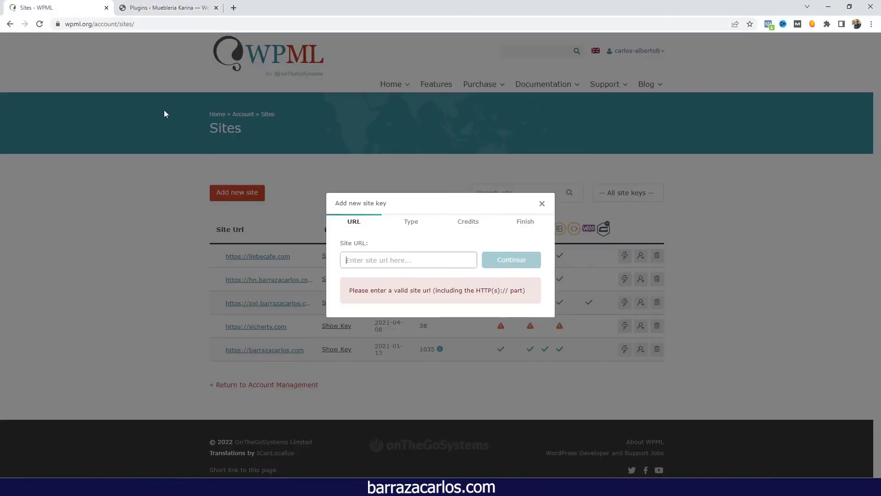
left_click(398, 260)
key("ctrl+v")
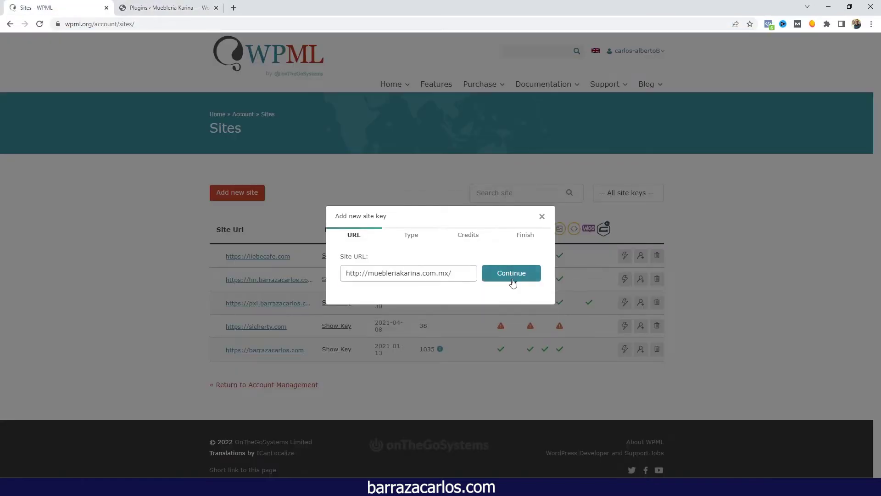
Mark it as a production site with 0 automatic translation credits to generate the key
left_click(513, 281)
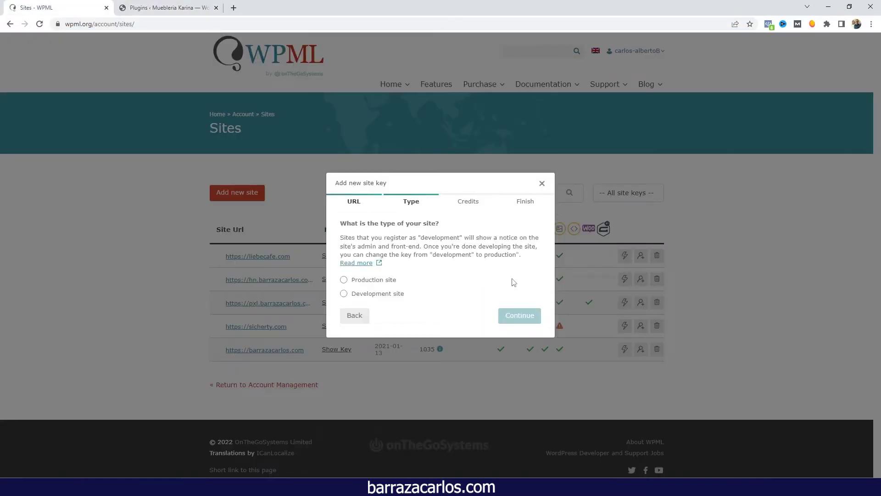
left_click(386, 281)
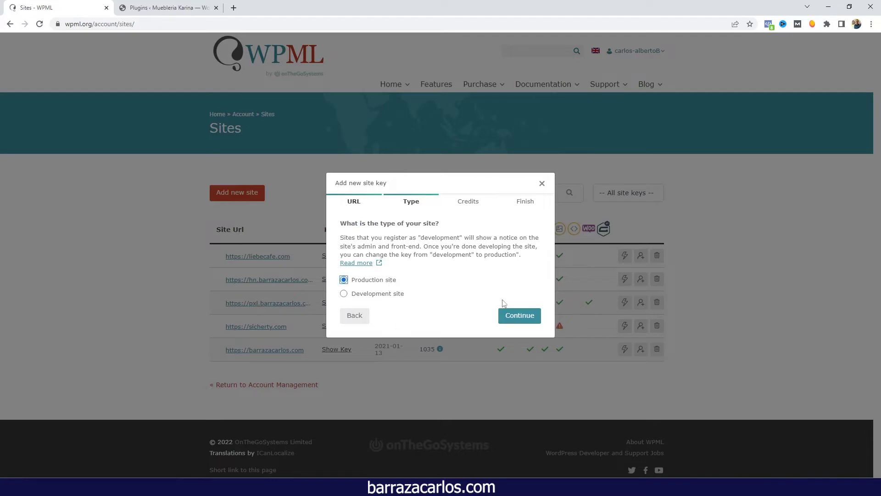
left_click(505, 316)
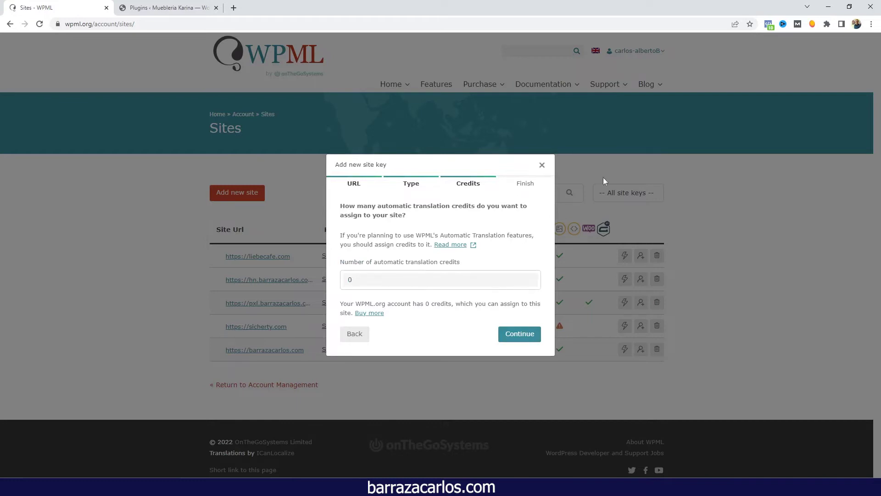
left_click(519, 336)
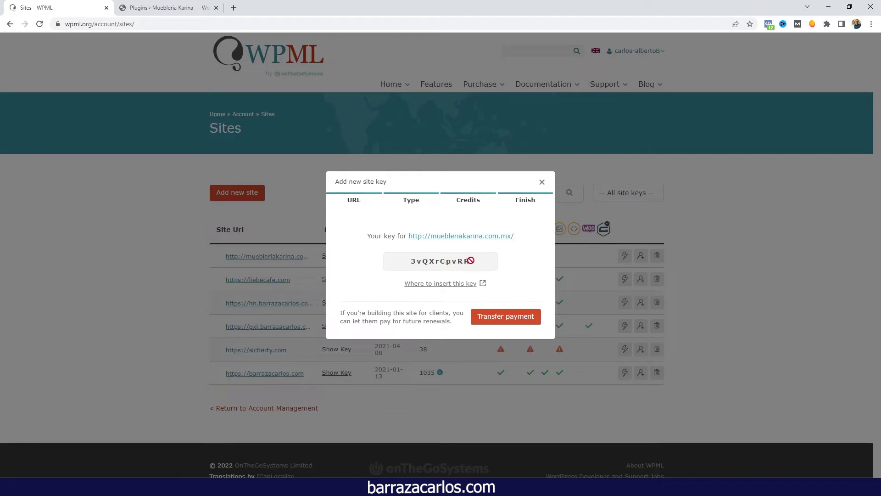
Upload, install and activate otgs-installer-plugin.3.0.3.zip from Plugins > Add New
left_click(170, 8)
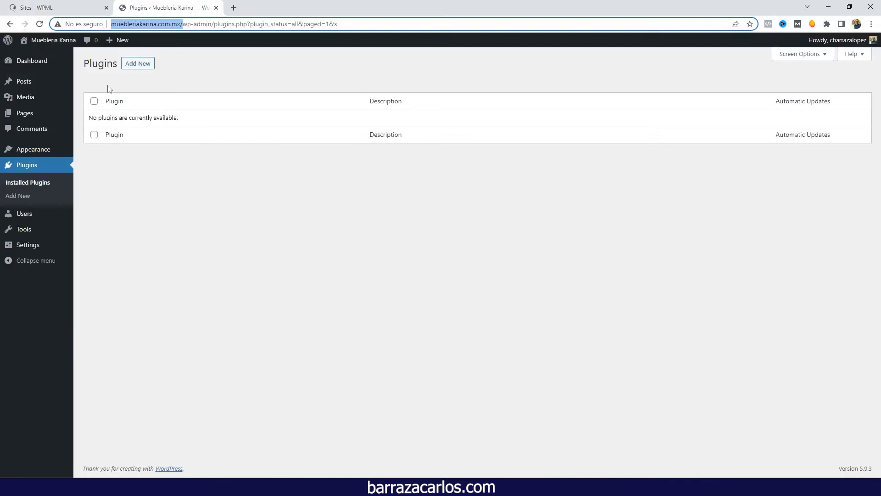
left_click(133, 64)
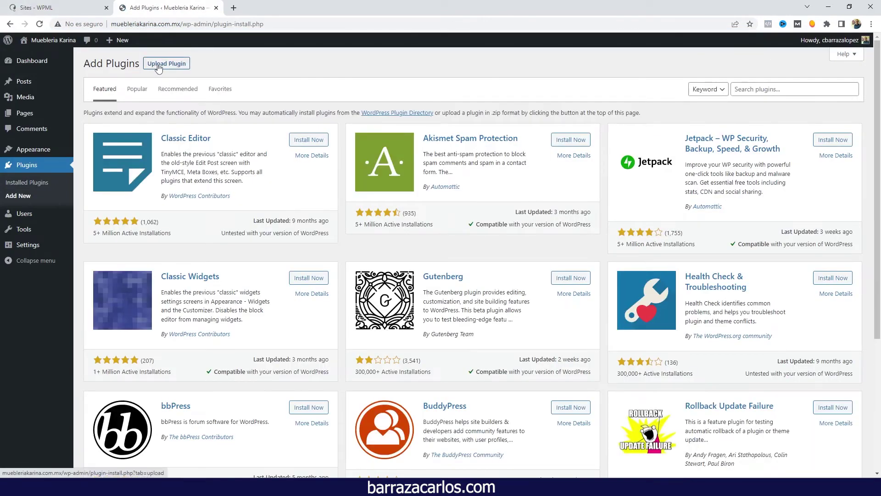
left_click(158, 64)
left_click(413, 146)
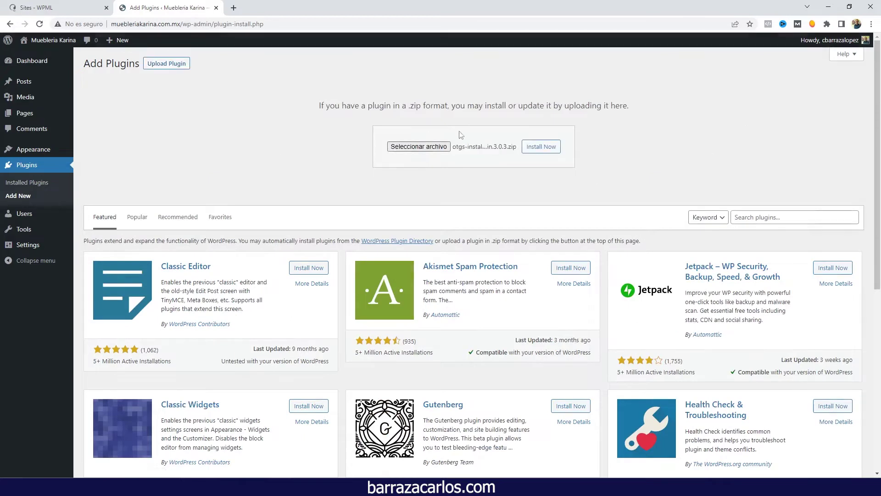
left_click(532, 152)
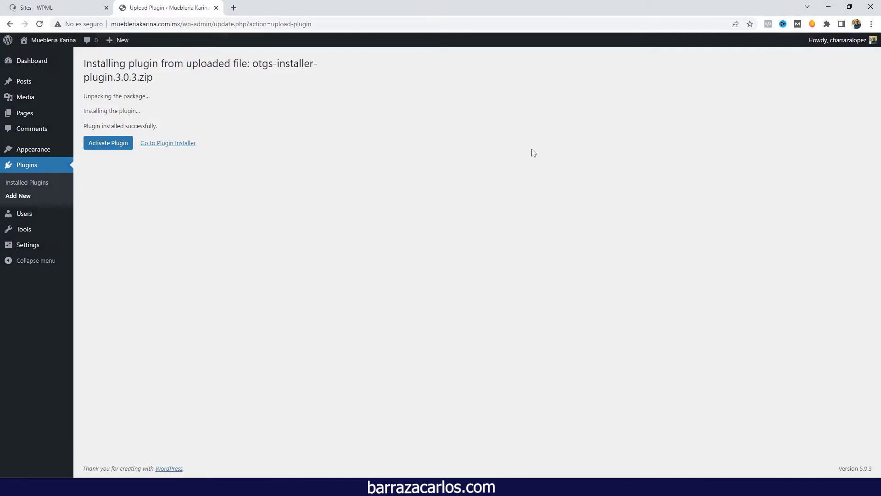
left_click(117, 145)
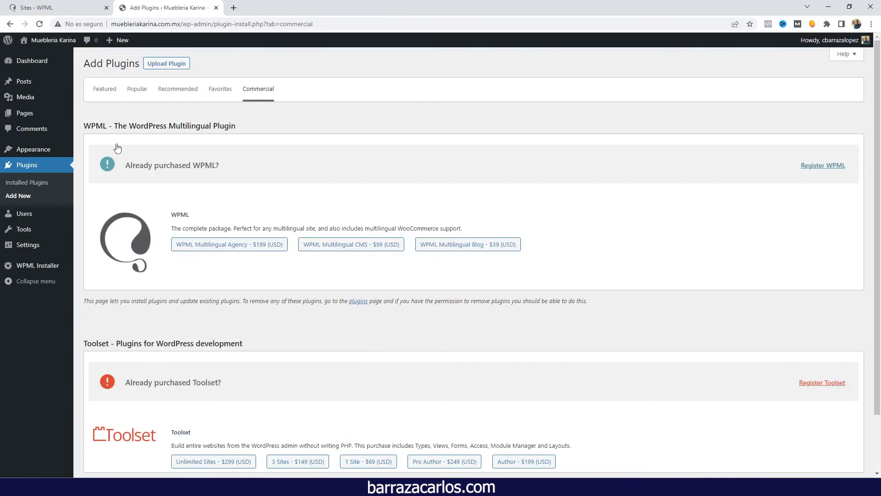
Register WPML with the site key copied from wpml.org, then download and activate WPML Multilingual CMS
left_click(815, 170)
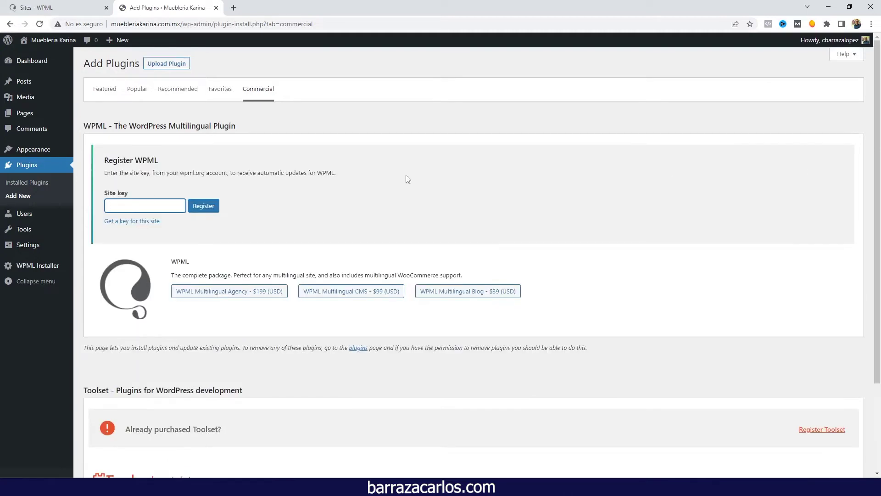
left_click(64, 5)
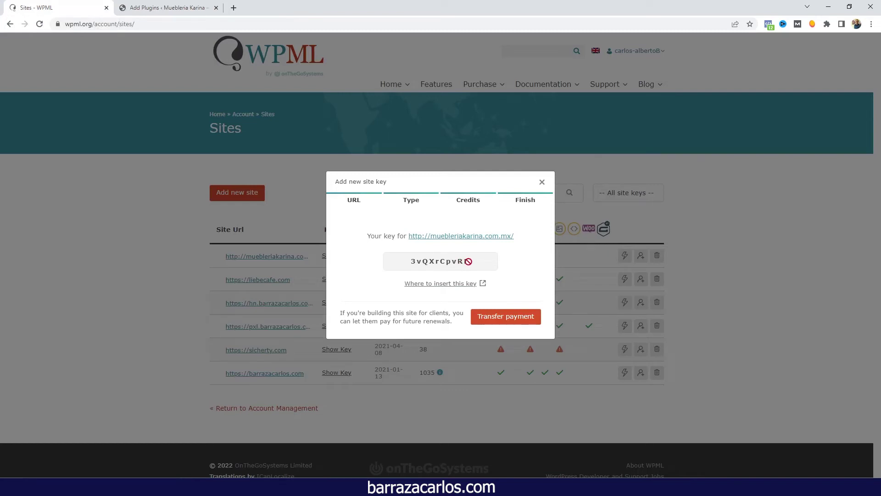
left_click_drag(470, 260, 402, 261)
key("ctrl+c")
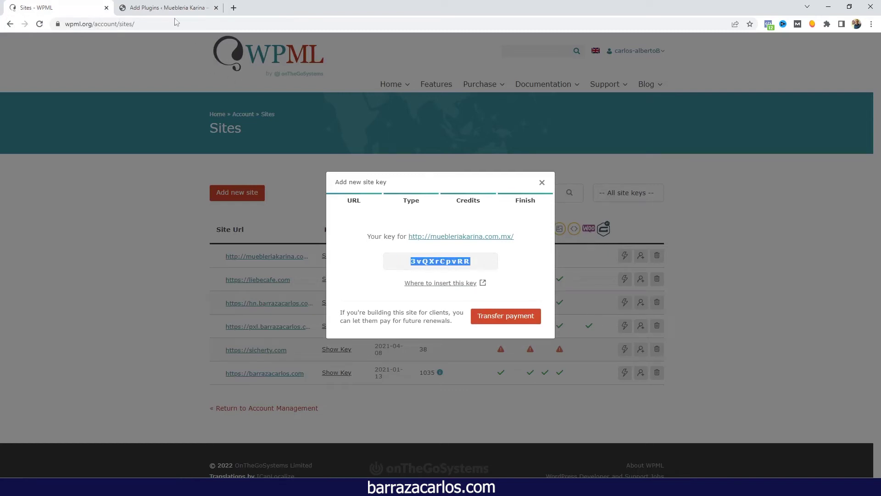
left_click(157, 5)
left_click(143, 205)
key("ctrl+v")
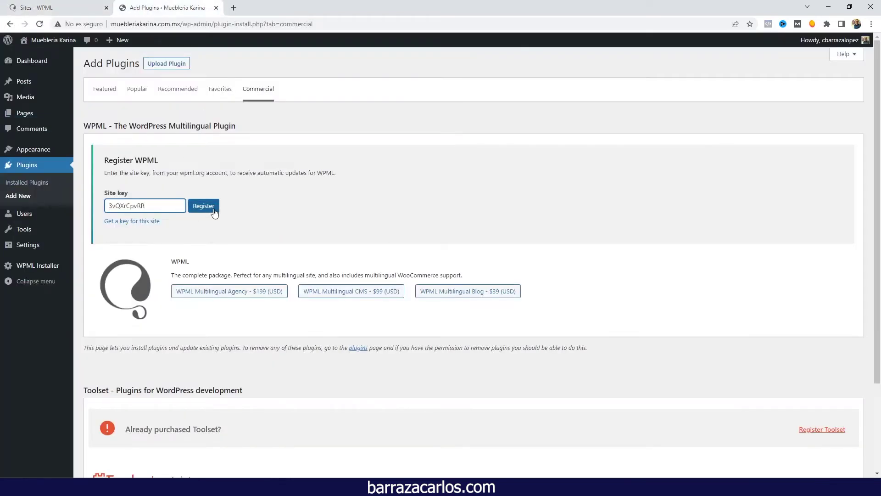
left_click(214, 212)
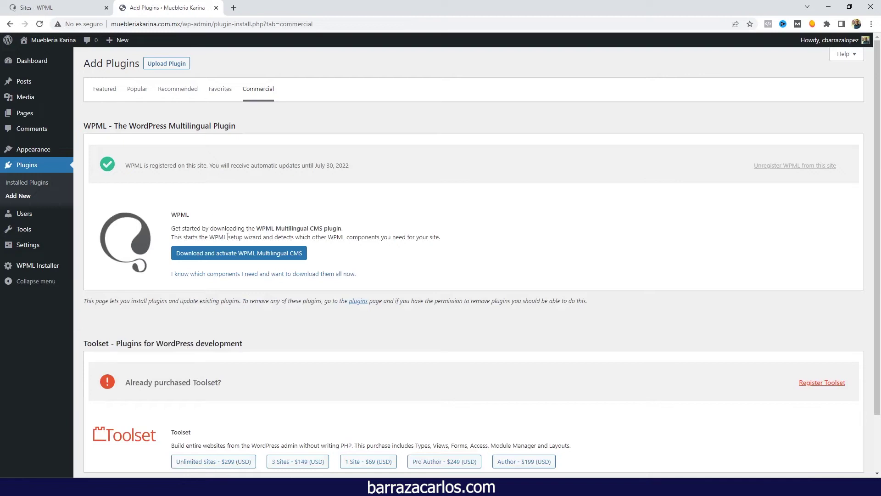
left_click(244, 256)
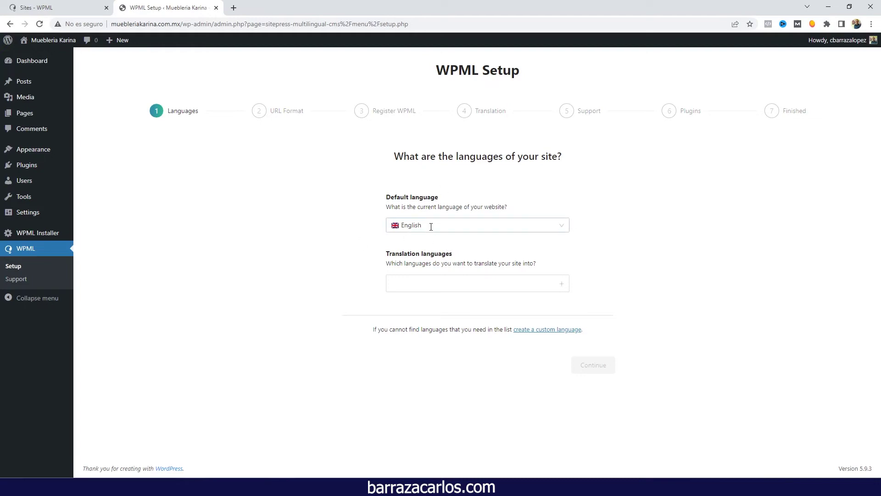
Leave English as the default language in the WPML setup wizard
left_click(470, 220)
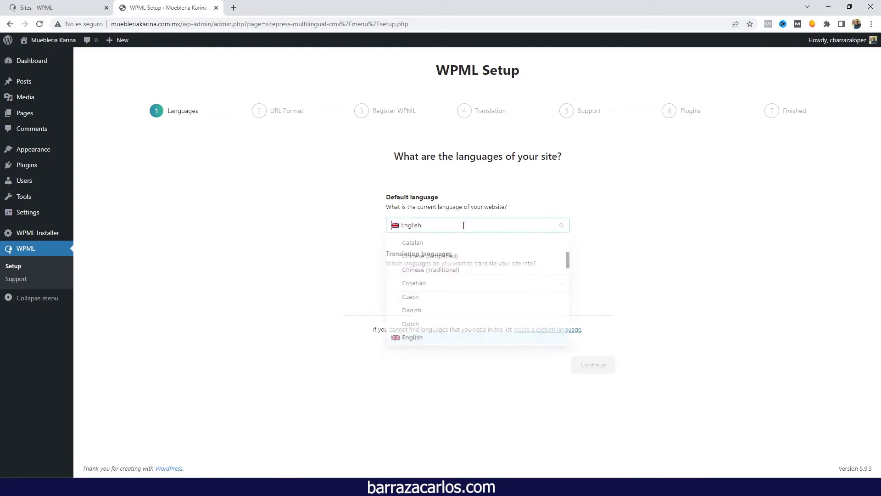
scroll(488, 295, "down", 2)
scroll(498, 294, "down", 4)
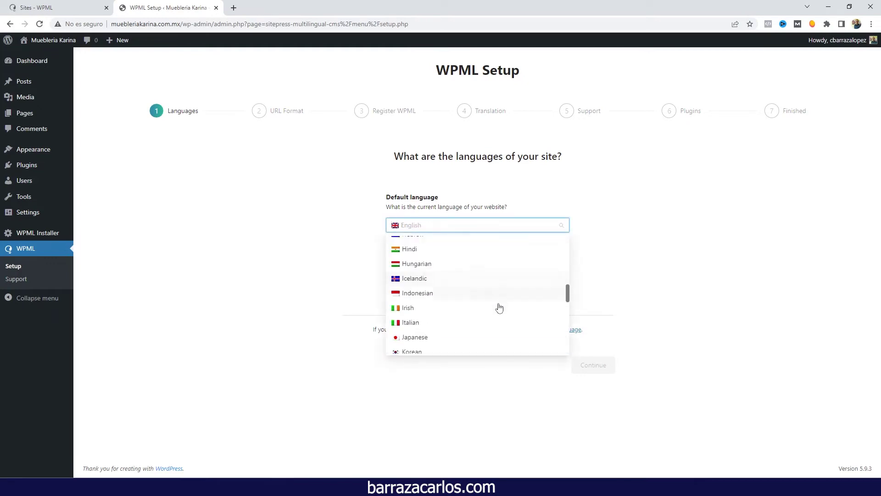
left_click(349, 280)
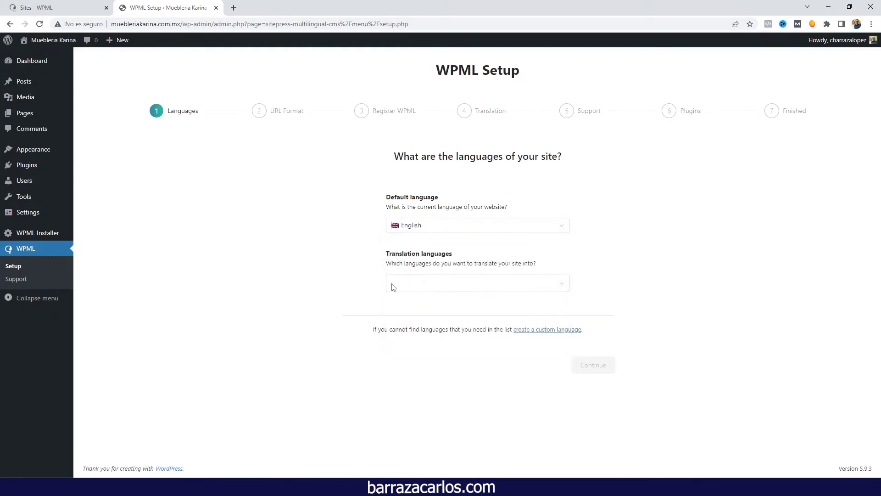
Add Spanish as the translation language and continue to URL format
left_click(427, 280)
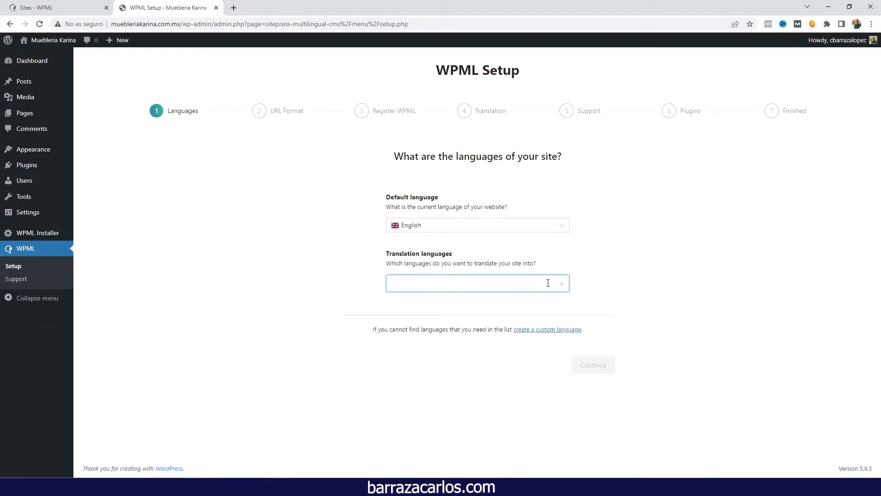
type("spani")
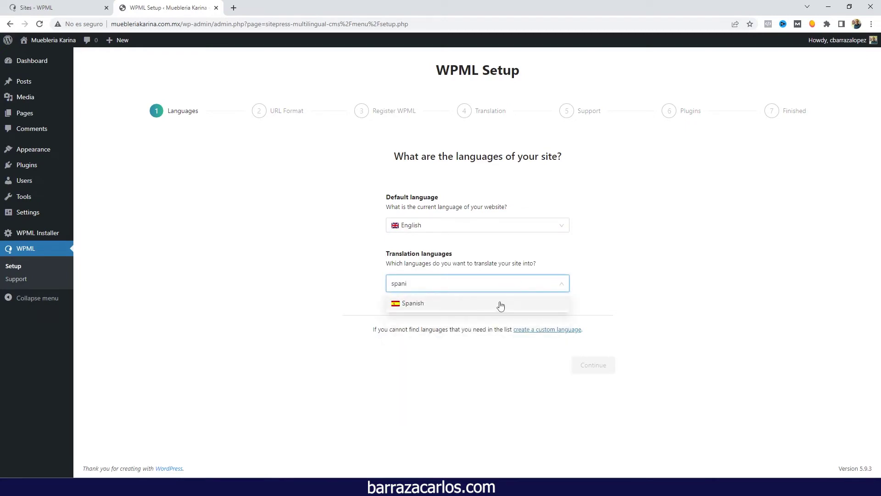
left_click(498, 303)
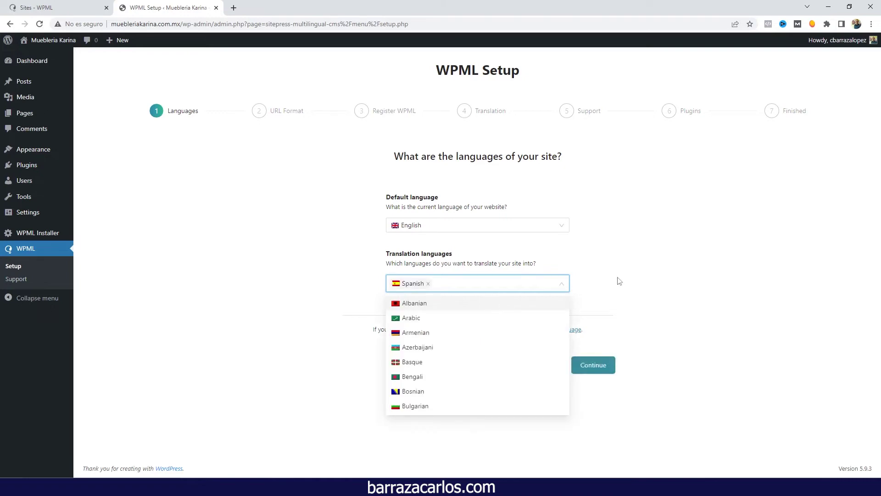
scroll(521, 324, "down", 5)
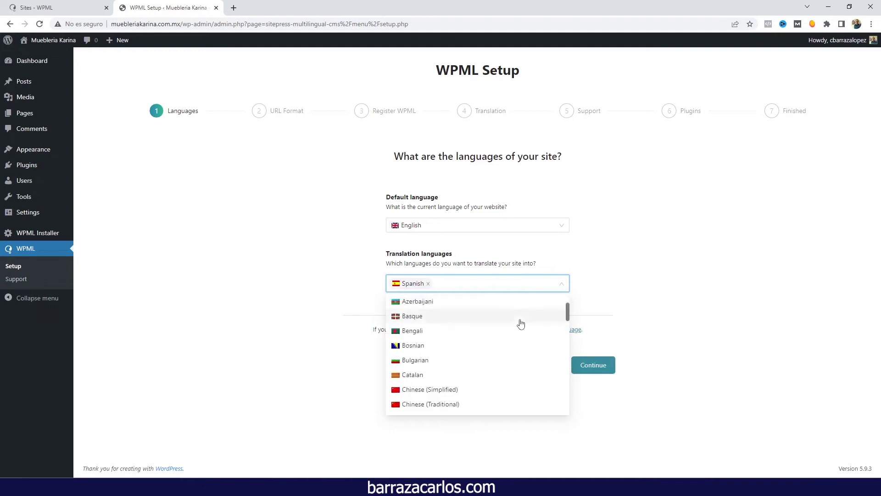
left_click(611, 280)
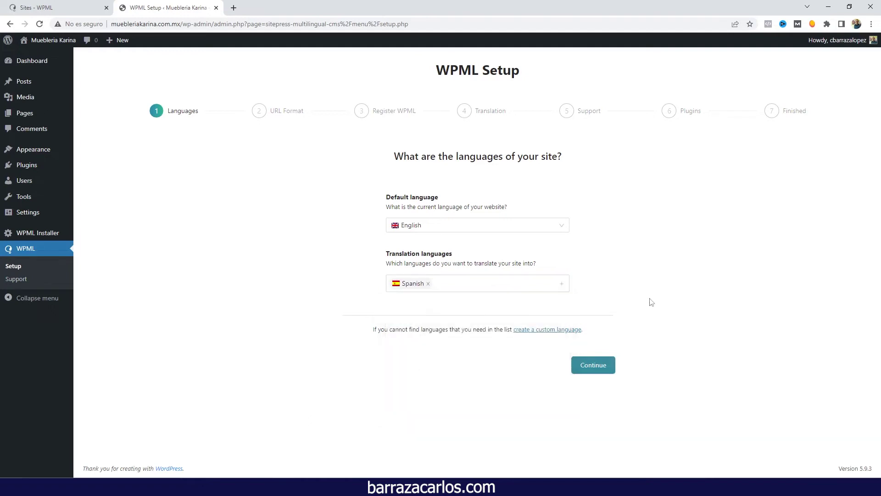
left_click(597, 367)
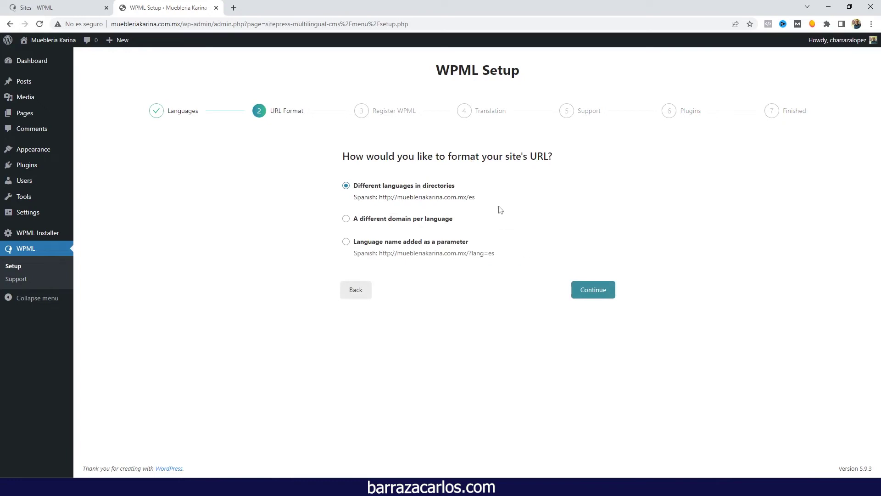
Keep 'Different languages in directories' as the URL format and continue
mouse_move(499, 208)
left_mouse_down()
mouse_move(379, 197)
mouse_move(522, 199)
mouse_move(500, 198)
left_mouse_up()
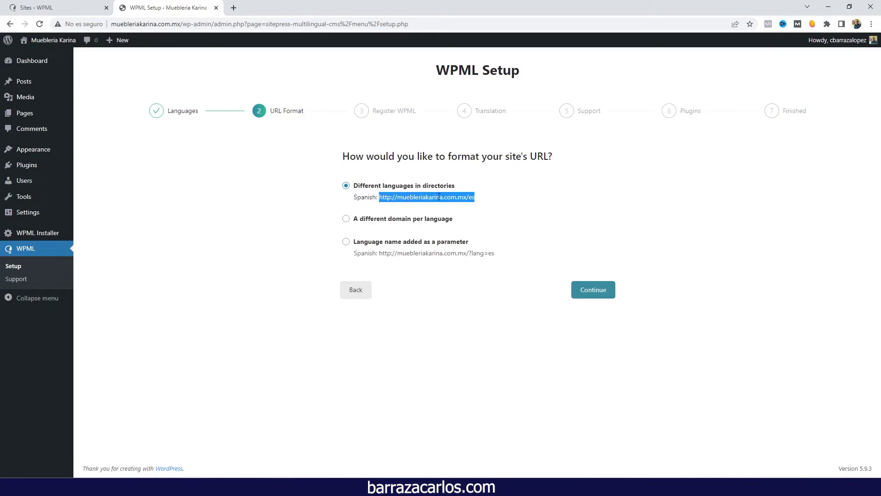
left_click(498, 201)
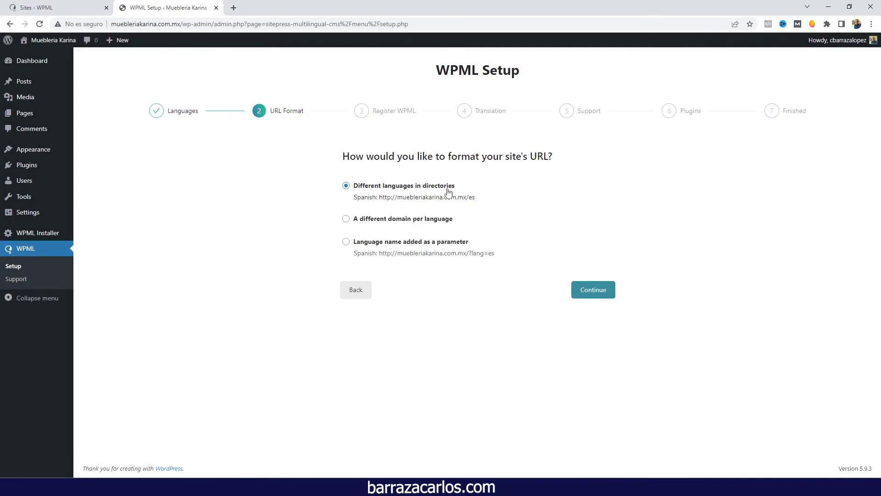
left_click(585, 294)
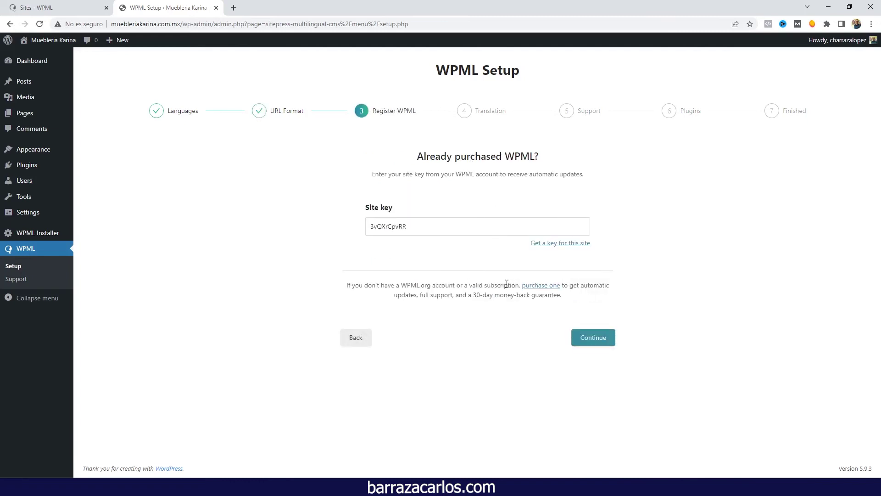
Submit the prefilled site key and choose 'Translate Some', translated only by myself
left_click(580, 338)
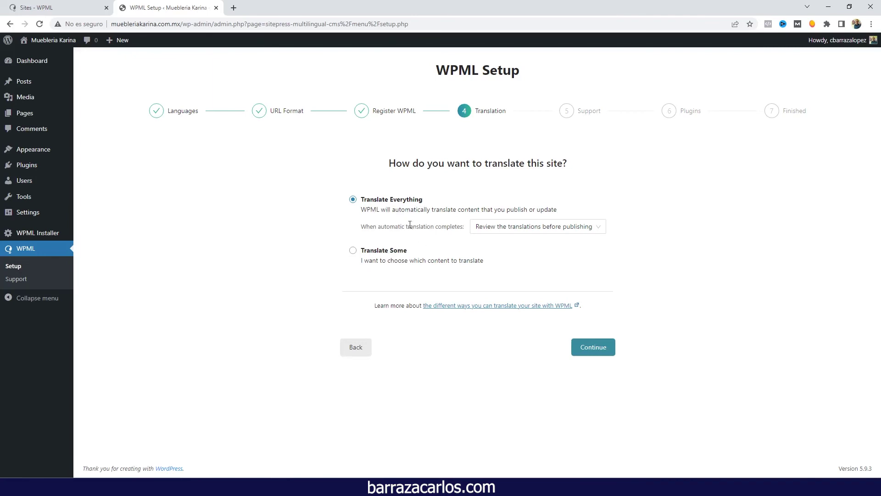
left_click(365, 254)
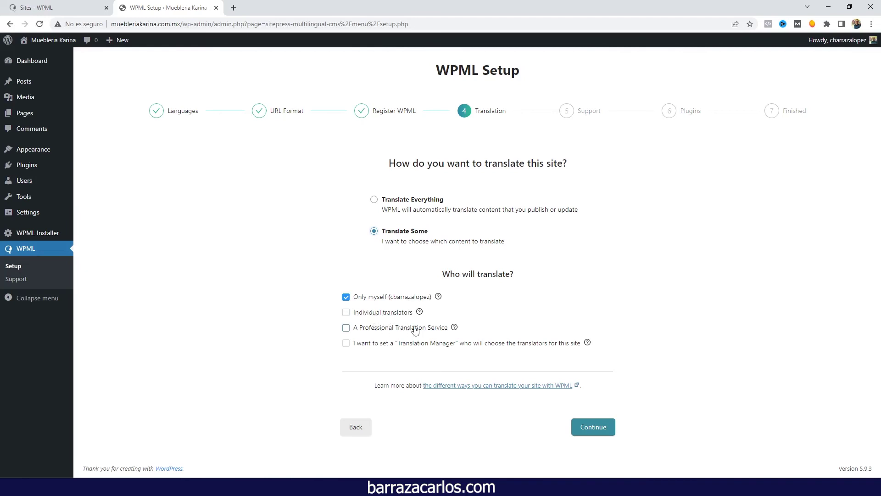
left_click(575, 426)
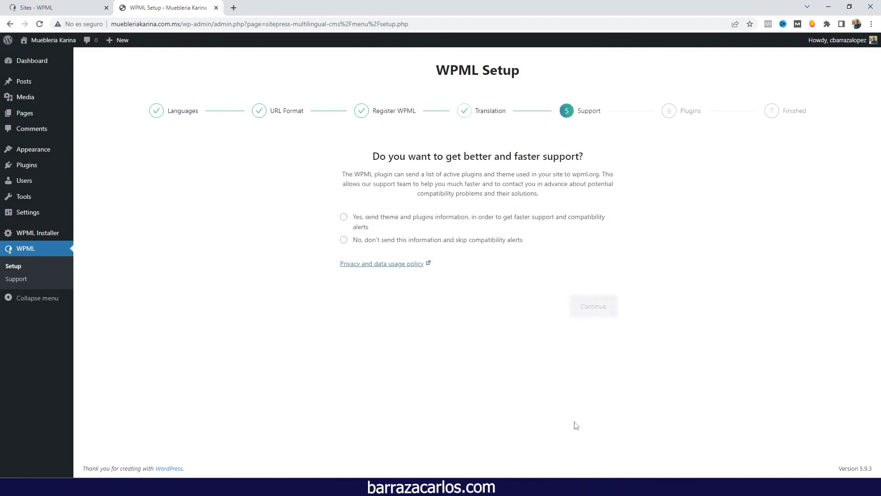
Choose 'No, don't send this information', install String Translation, and finish the wizard
left_click(481, 244)
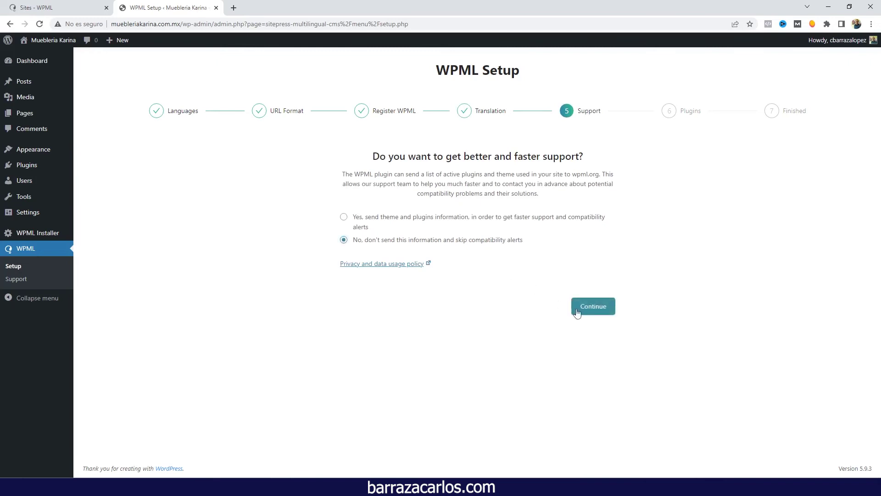
left_click(592, 306)
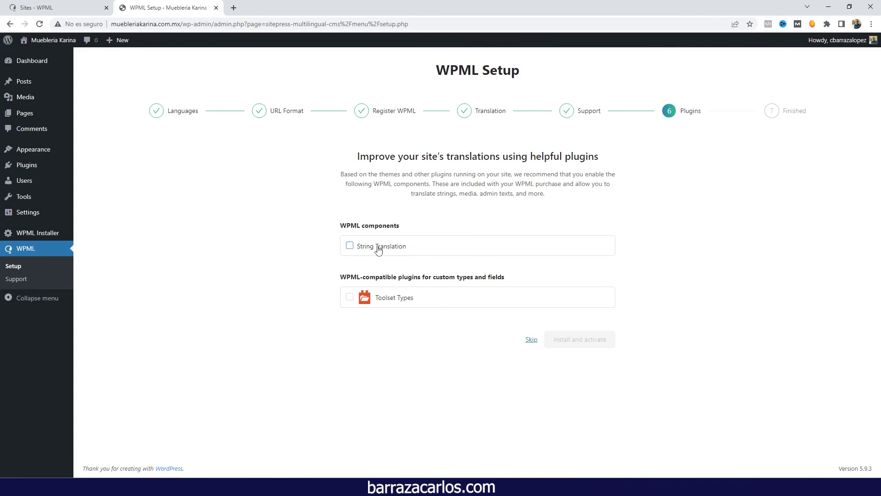
left_click(378, 248)
left_click(579, 339)
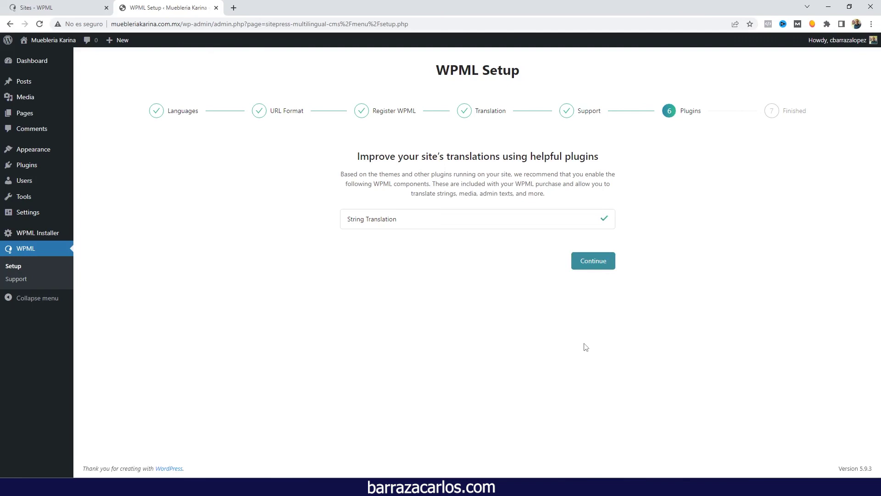
left_click(584, 266)
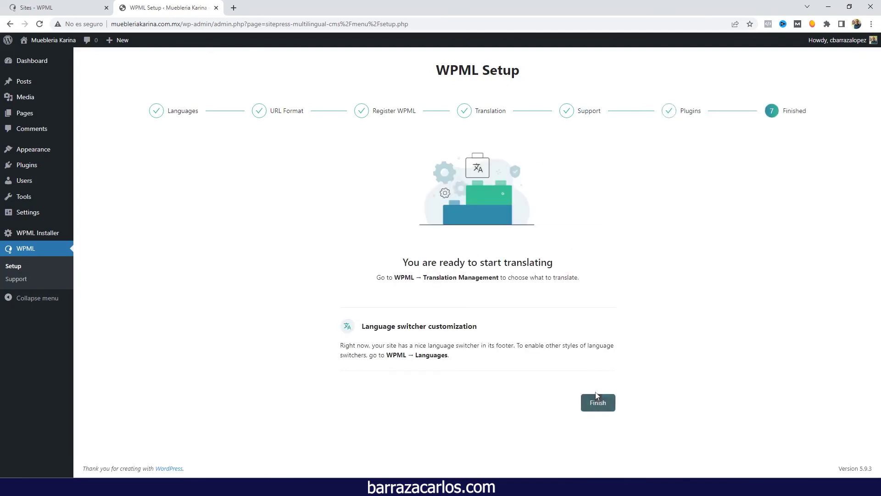
left_click(597, 404)
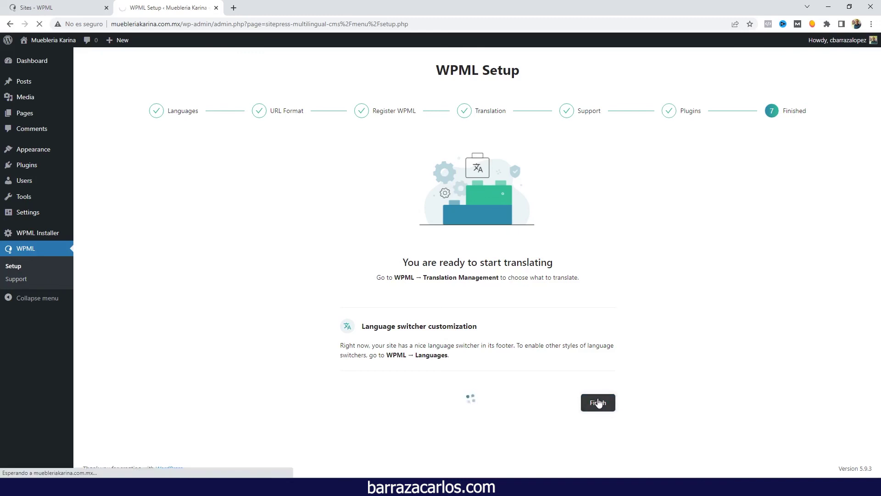